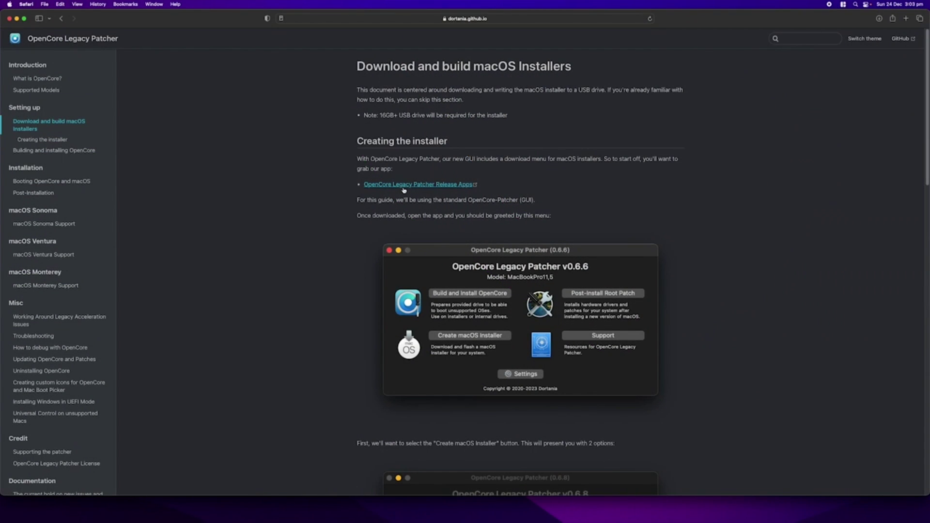
Step: Open the OpenCore Legacy Patcher Release Apps link and scroll down to the GitHub Assets list
click(404, 188)
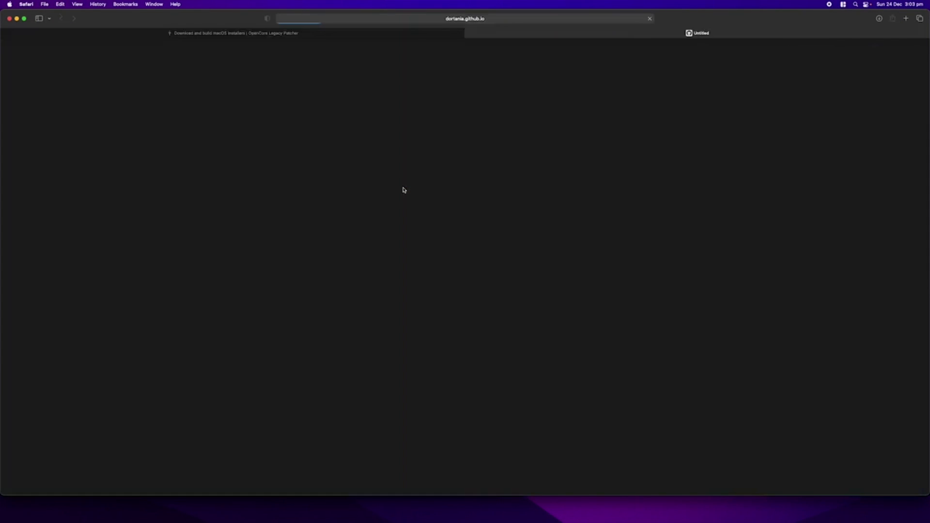
scroll(402, 190, down, 15)
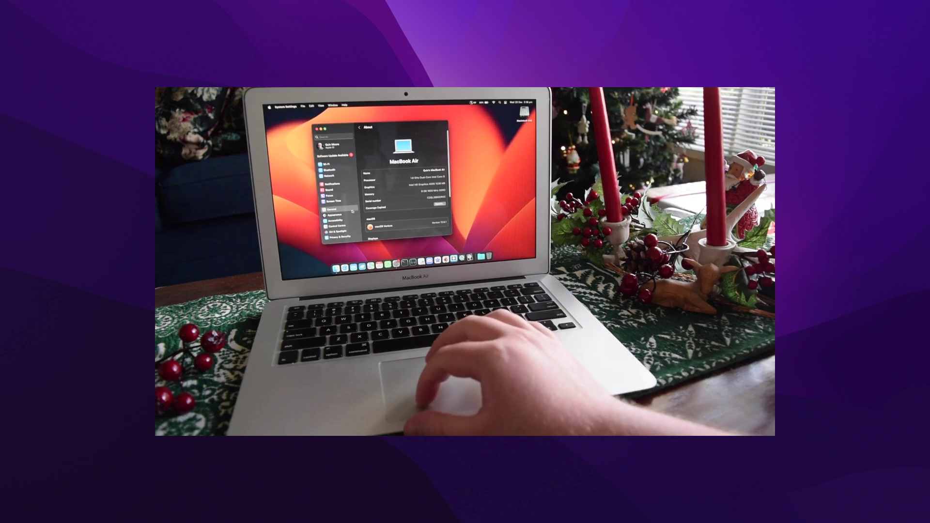
Step: Open Disk Speed Test's settings menu and choose 5 GB as the stress size
click(346, 214)
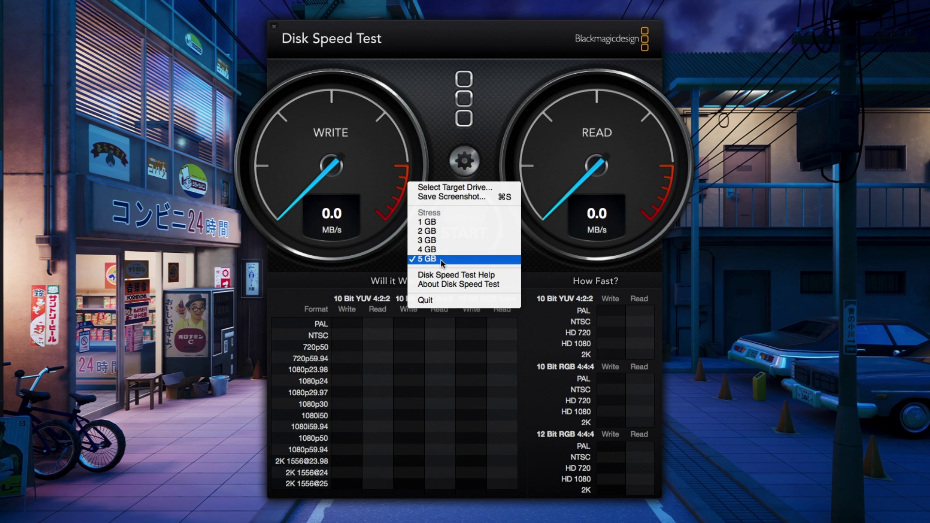
Step: Run the 5 GB disk speed test, reaching about 87 MB/s write and read
click(444, 259)
click(466, 236)
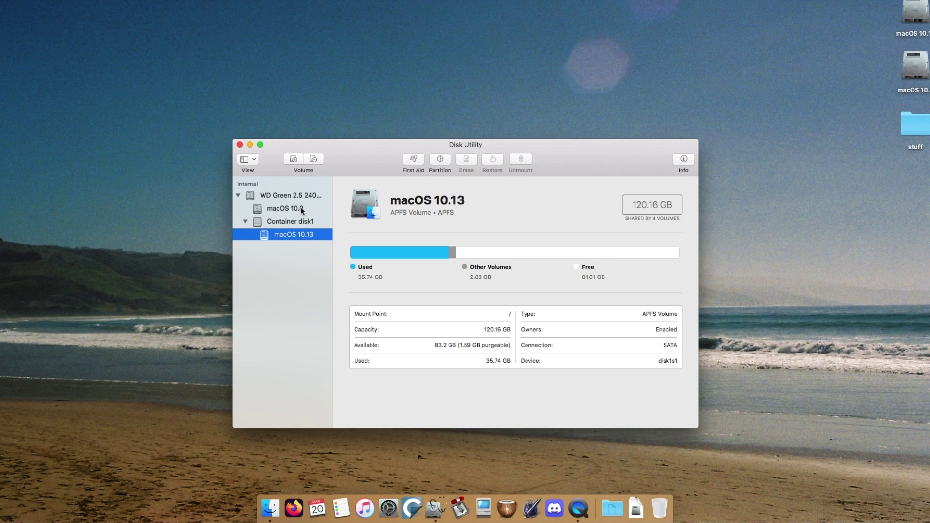
Step: Select the macOS 10.8 volume on the internal drive and begin erasing it
click(303, 207)
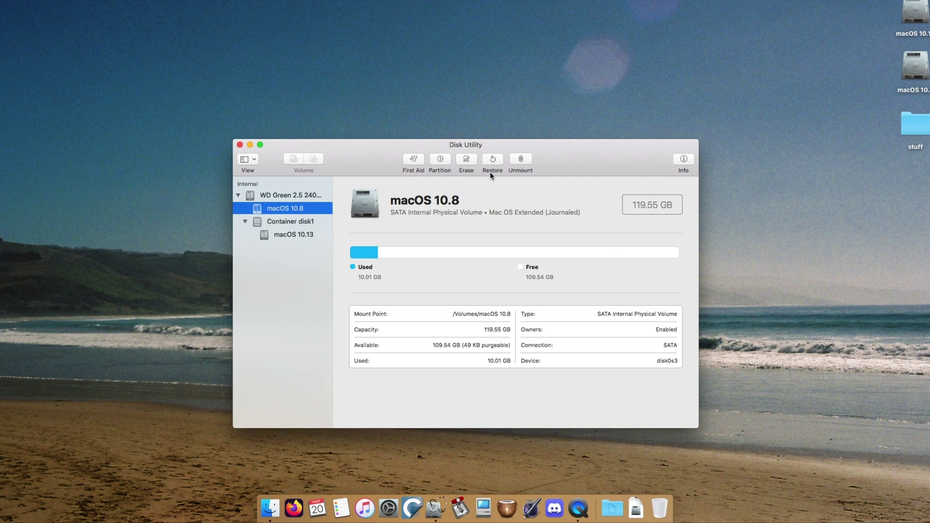
click(466, 159)
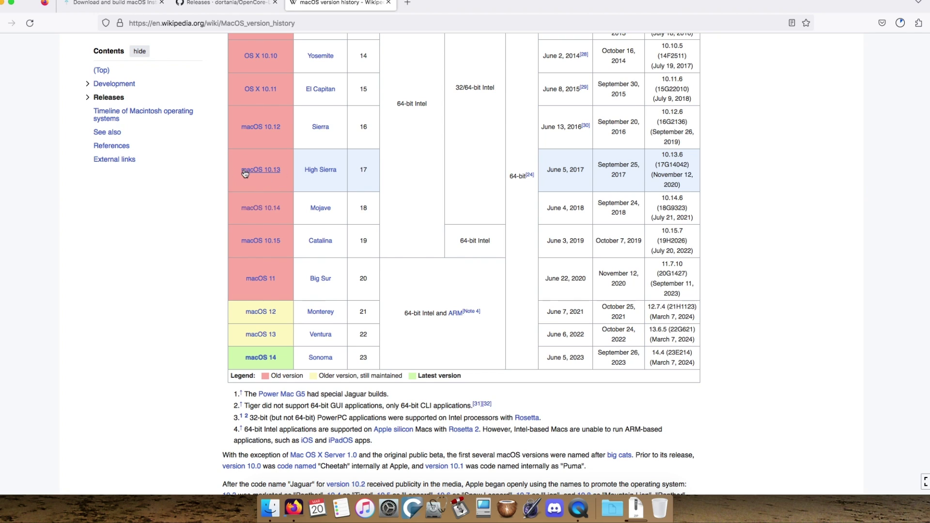
Step: Review the Wikipedia macOS version history table, which lists releases through macOS 14 Sonoma
mouse_move(264, 162)
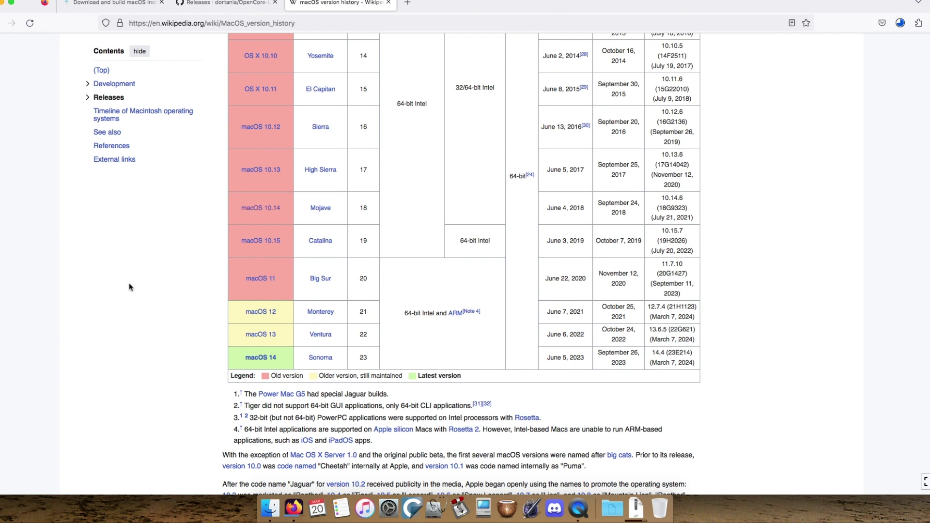
Step: Minimize Firefox and check the iMac's processor, memory and graphics in About This Mac
key(super+m)
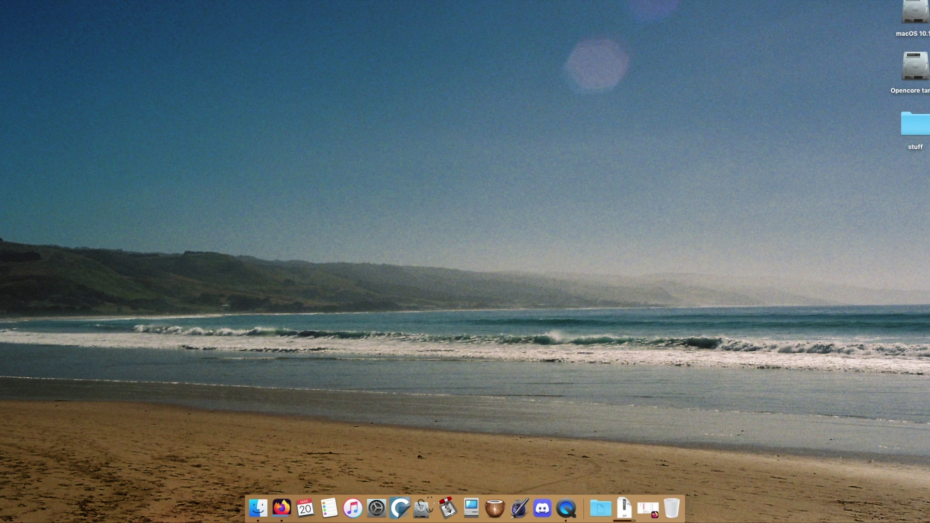
click(10, 3)
click(24, 2)
drag(474, 177, 563, 194)
click(508, 186)
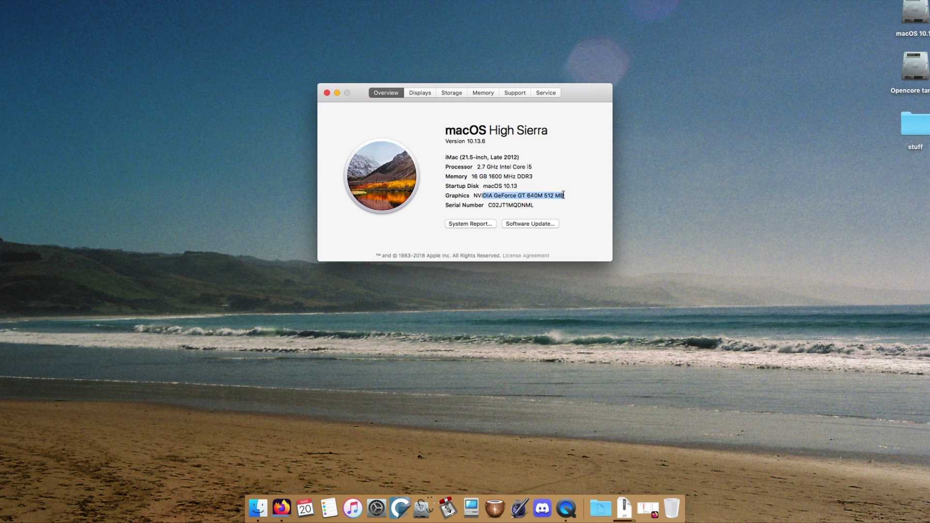
click(528, 205)
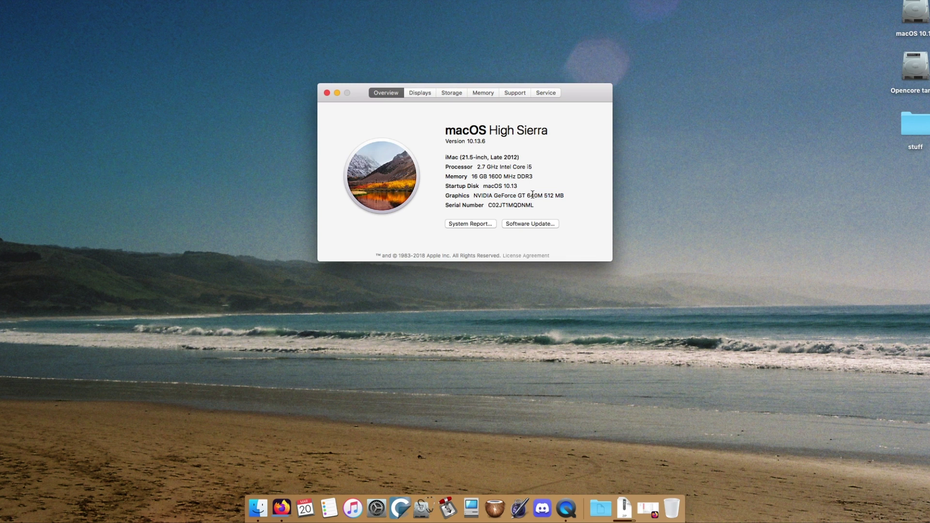
drag(476, 167, 539, 167)
click(511, 188)
Step: Check the still-maintained legend in Mactracker, minimize the window, and launch OpenCore-Patcher
click(471, 508)
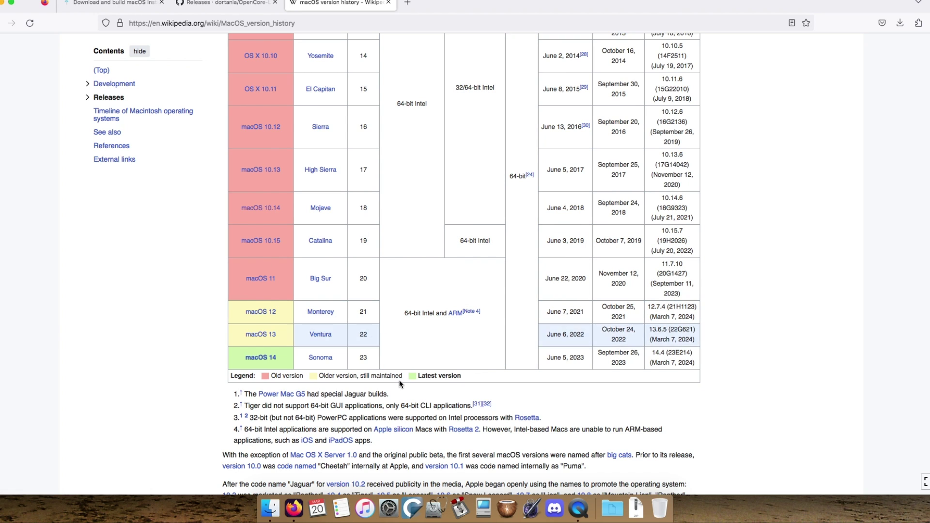
drag(401, 375, 374, 376)
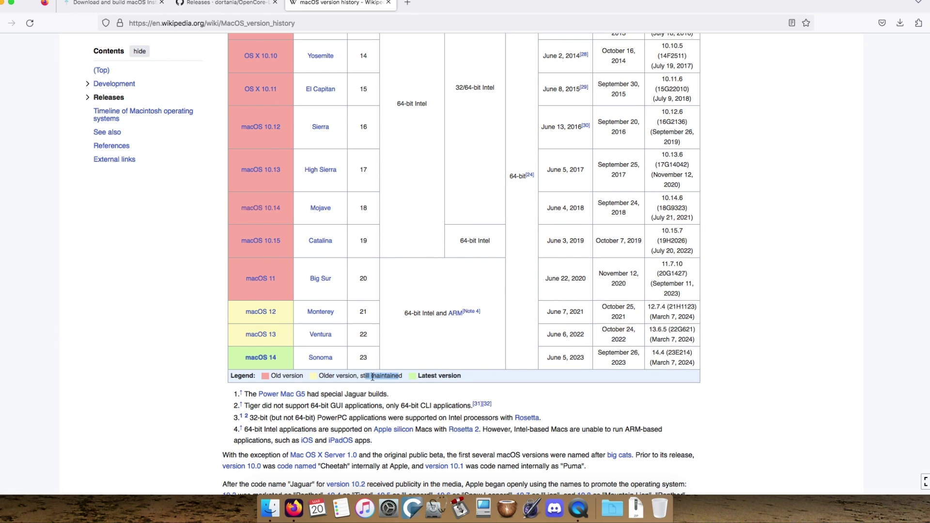
key(super+m)
double_click(370, 132)
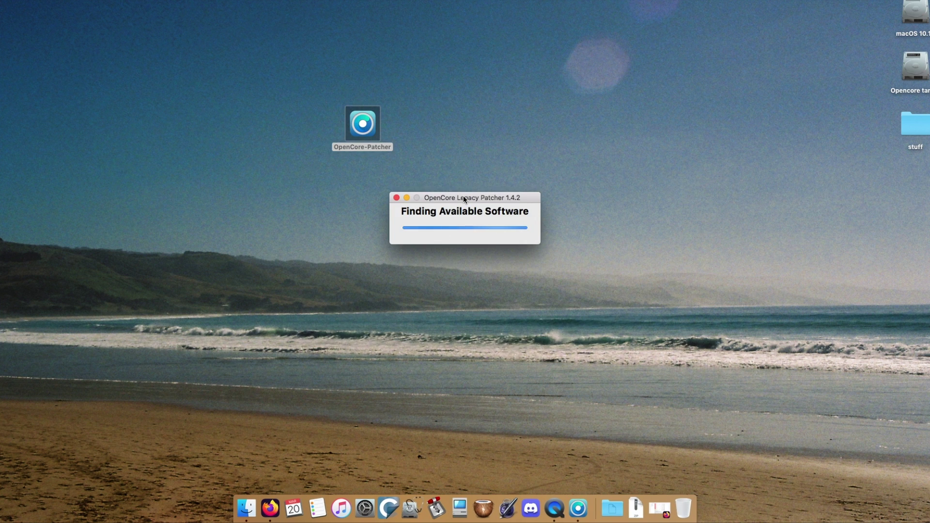
Step: Select and download macOS 12.7.4 Monterey to create its installer
click(422, 255)
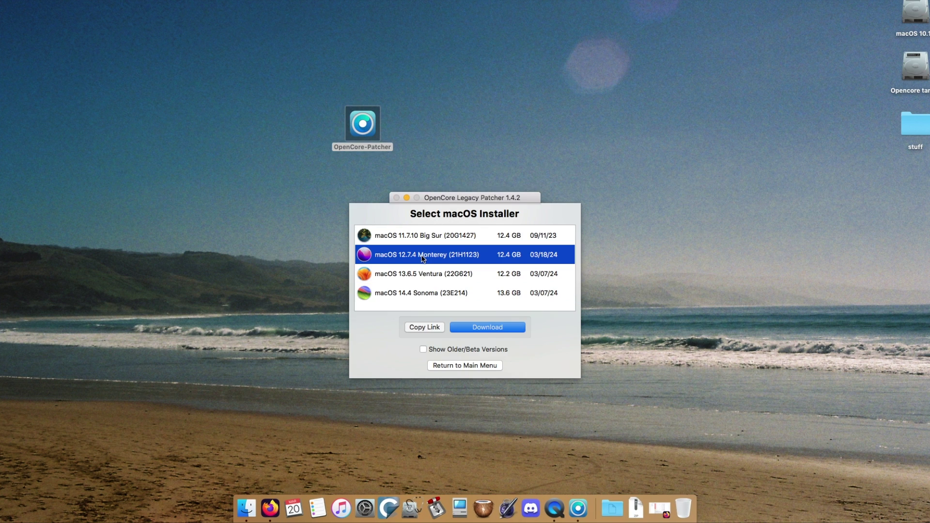
click(505, 329)
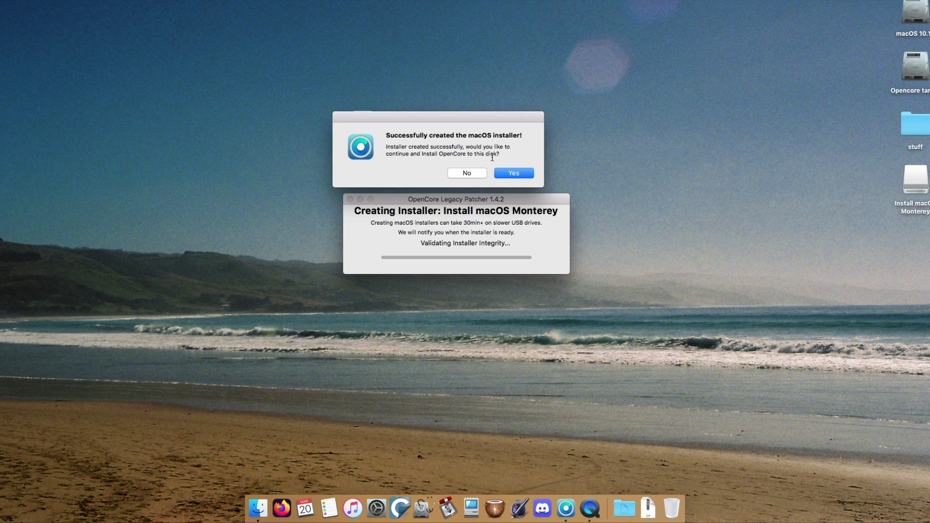
Step: Install the built OpenCore to disk0s1 on the internal WD Green disk, then restart the iMac
click(514, 173)
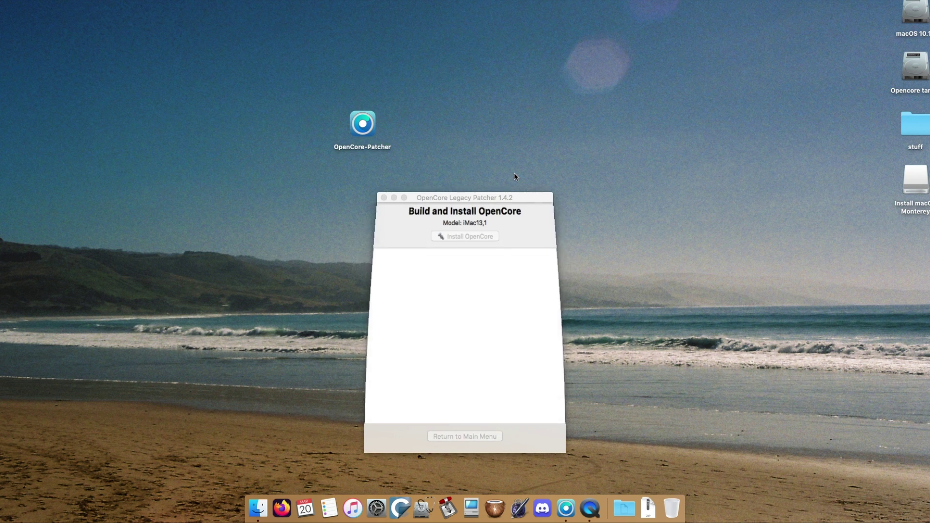
click(509, 160)
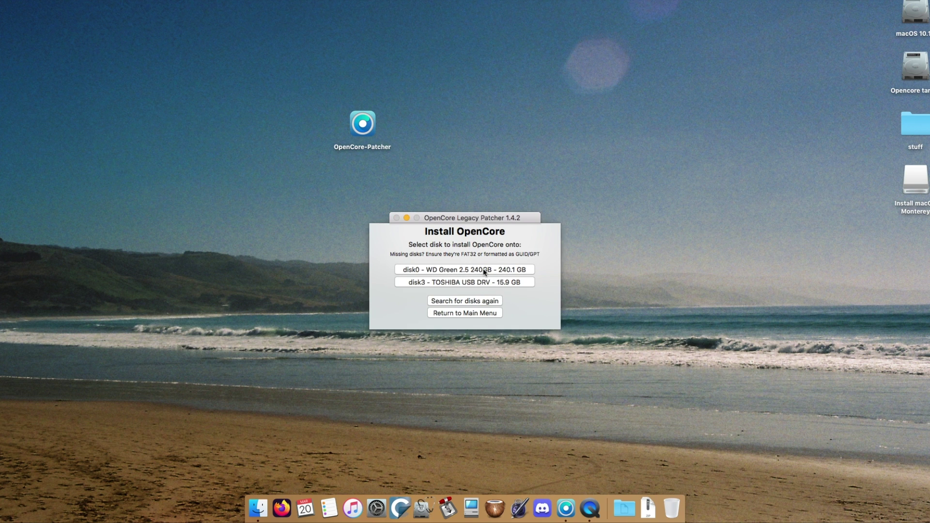
click(484, 272)
click(476, 251)
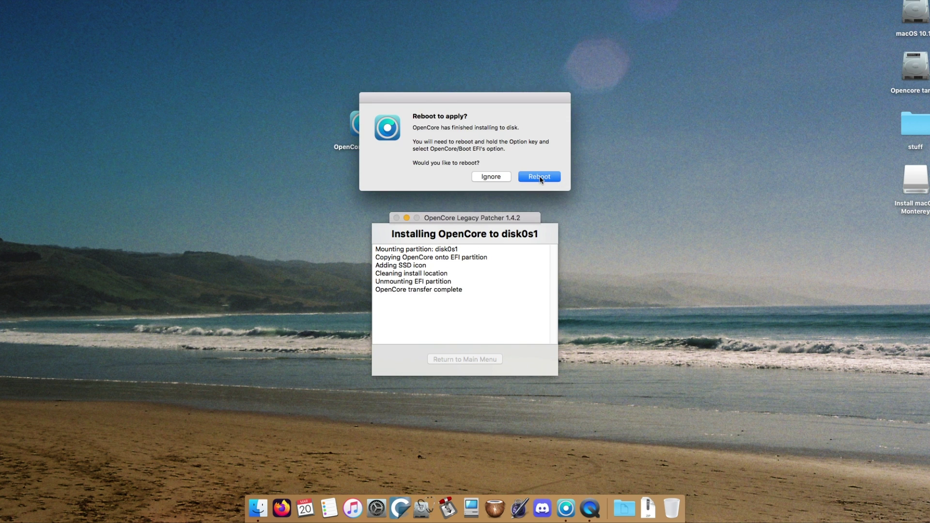
click(539, 177)
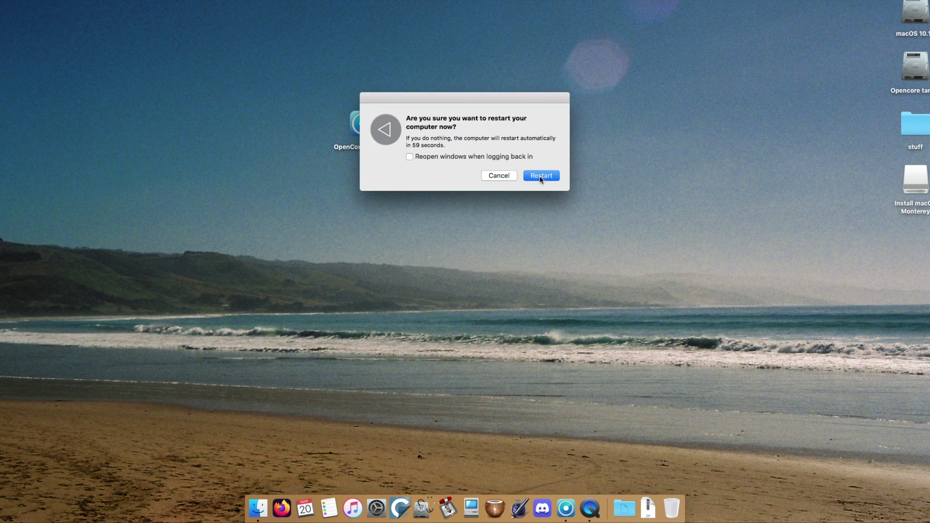
click(538, 176)
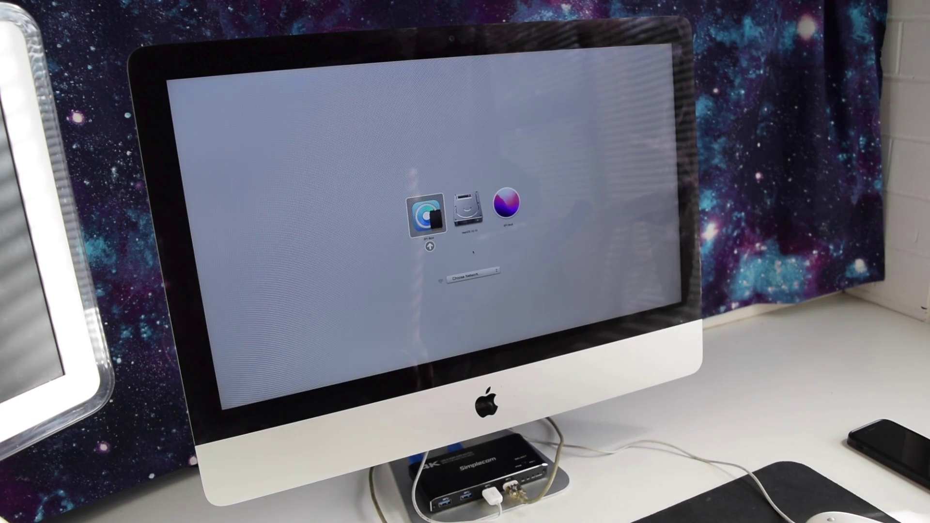
Step: Boot EFI Boot into Install macOS Monterey and finish setup with the Dark appearance
key(Return)
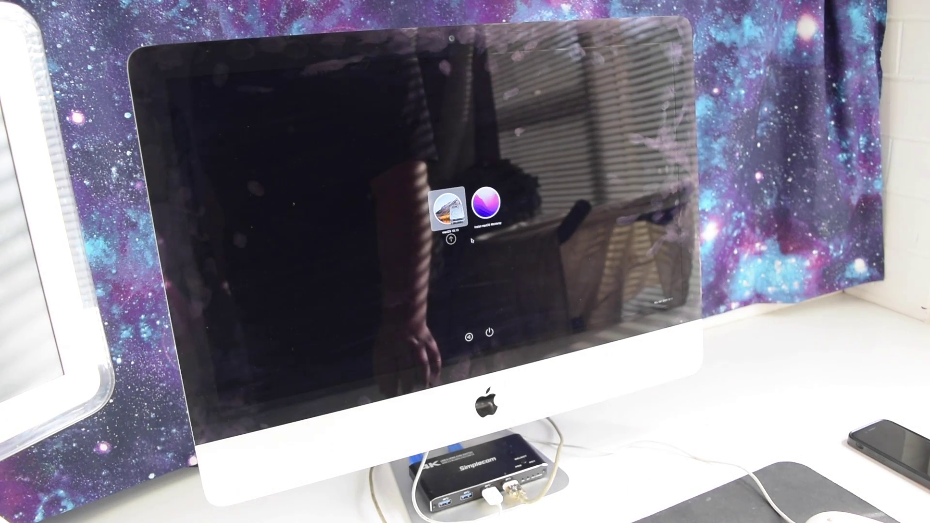
key(Right)
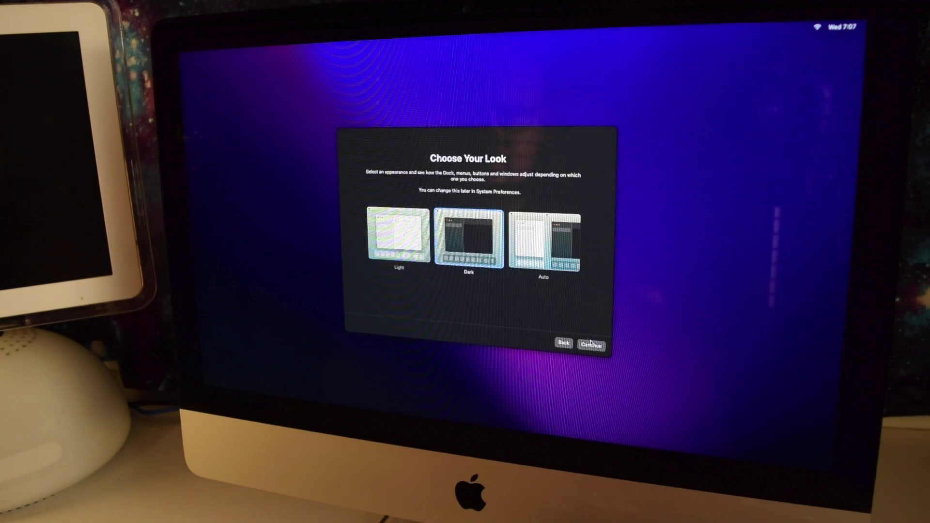
click(592, 344)
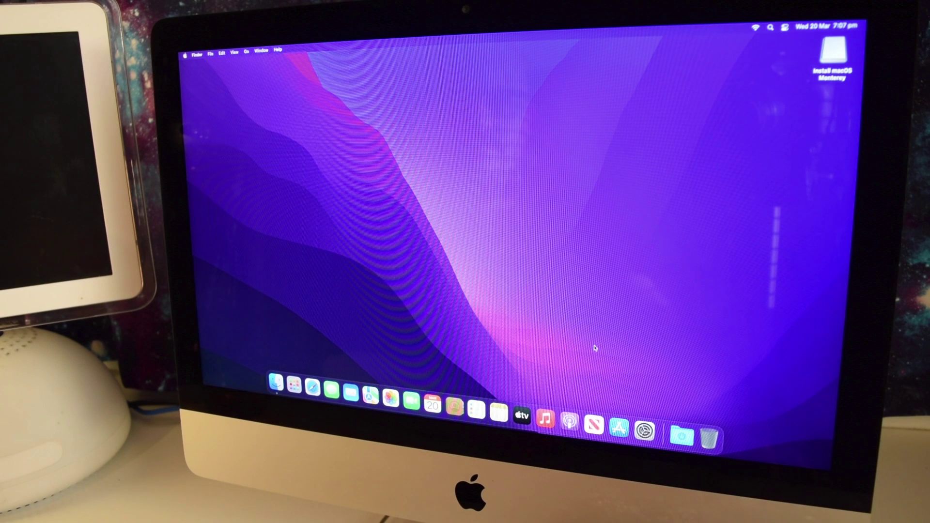
drag(611, 209, 386, 268)
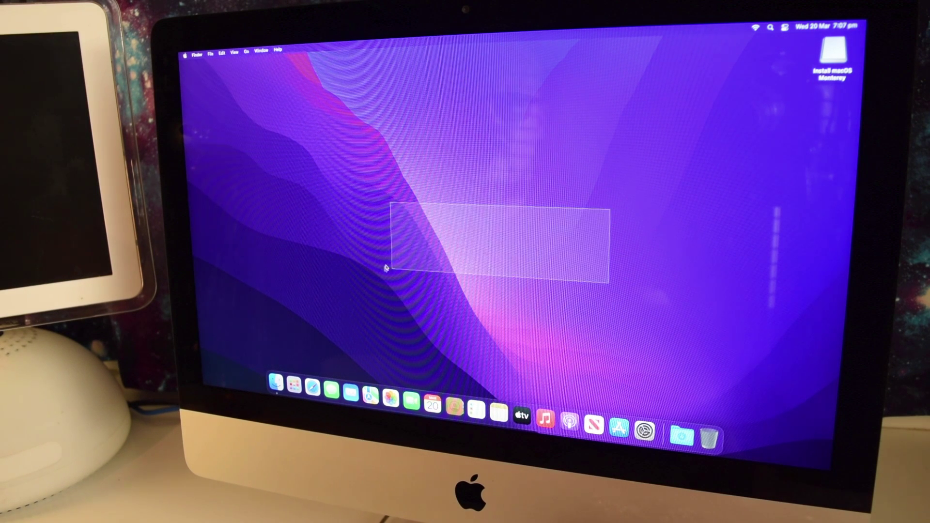
drag(620, 148, 510, 137)
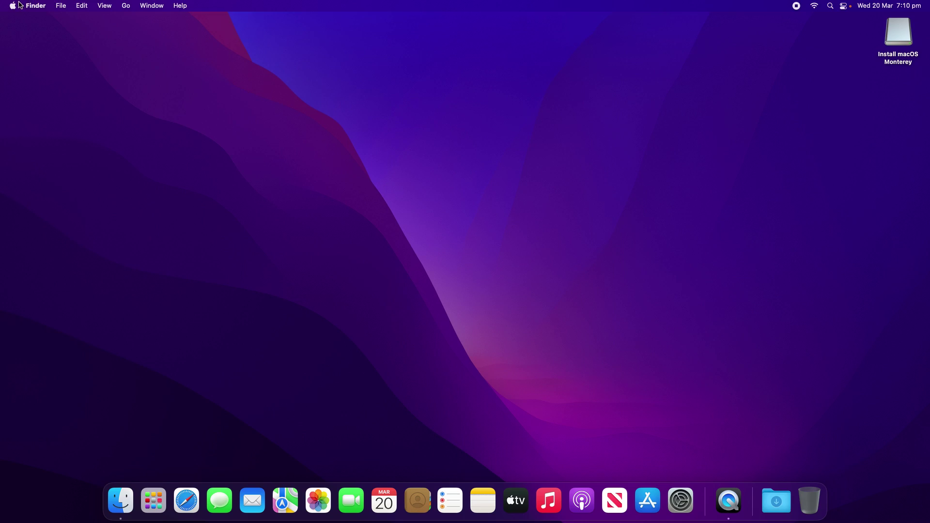
Step: Check About This Mac's overview, display, storage, memory and support tabs, then open the Install macOS Monterey volume
click(13, 6)
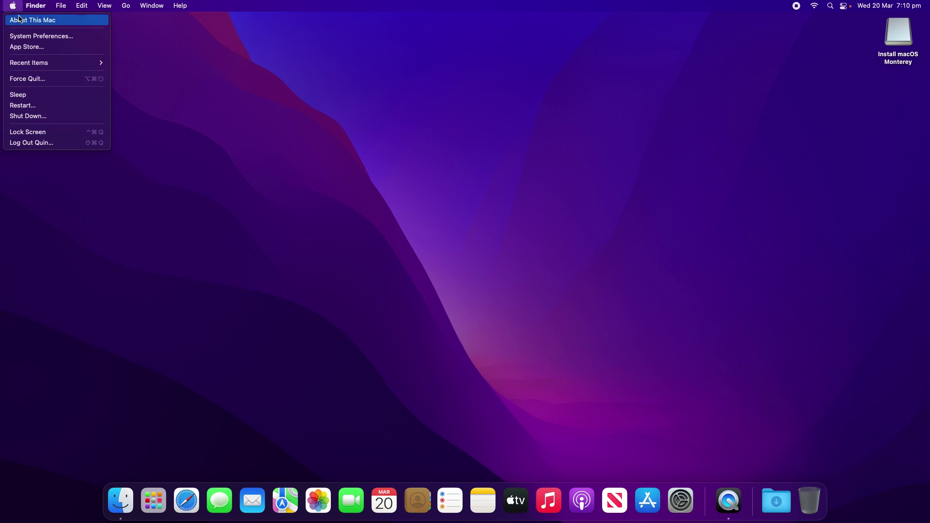
click(22, 21)
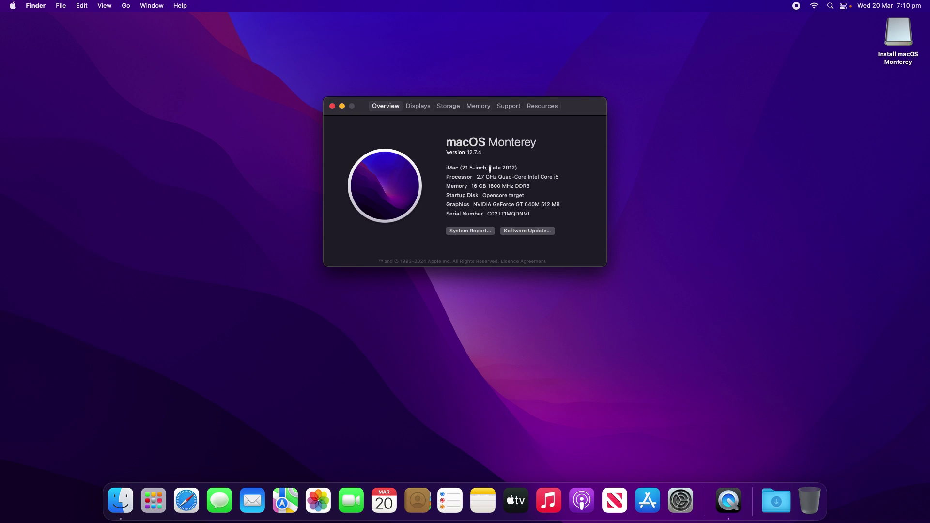
click(418, 107)
click(452, 109)
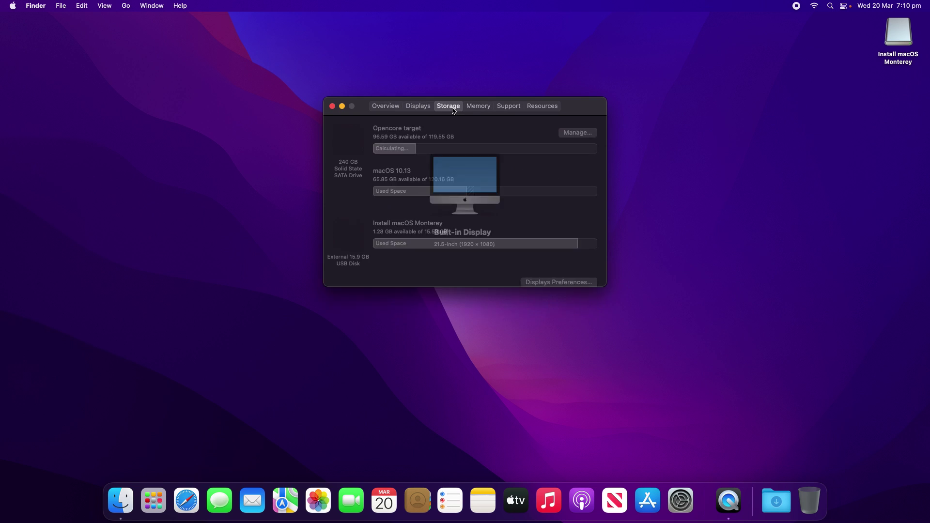
click(478, 106)
click(508, 106)
double_click(898, 33)
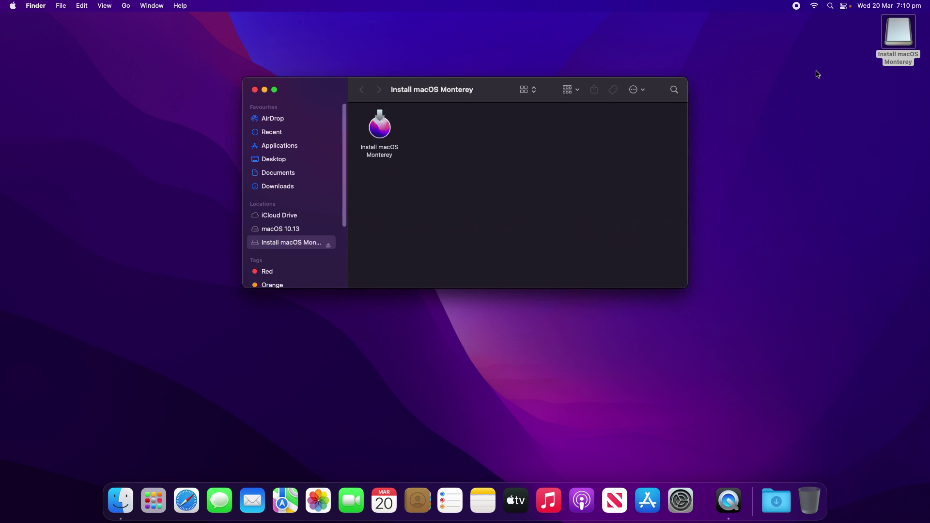
Step: Eject the Install macOS Monterey drive, then start OpenCore-Patcher and choose Post-Install Root Patch
key(super+w)
double_click(896, 43)
click(329, 247)
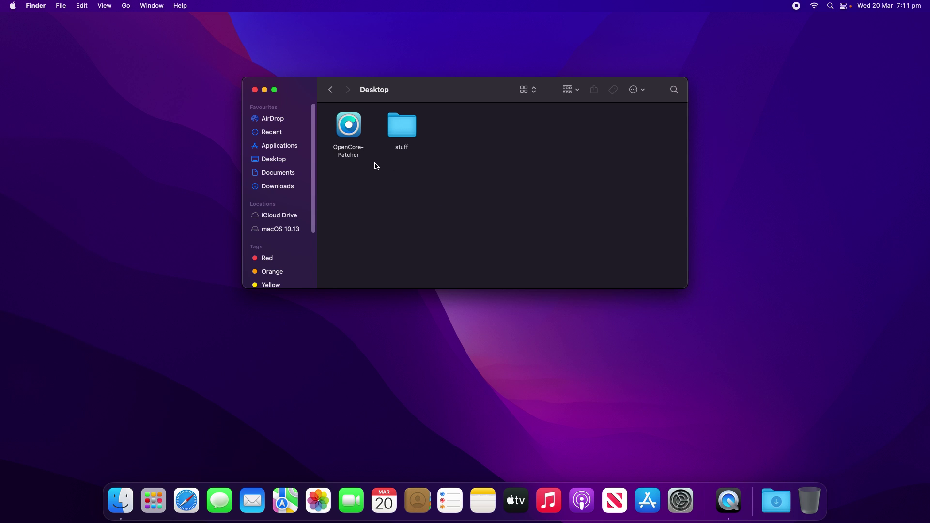
double_click(354, 129)
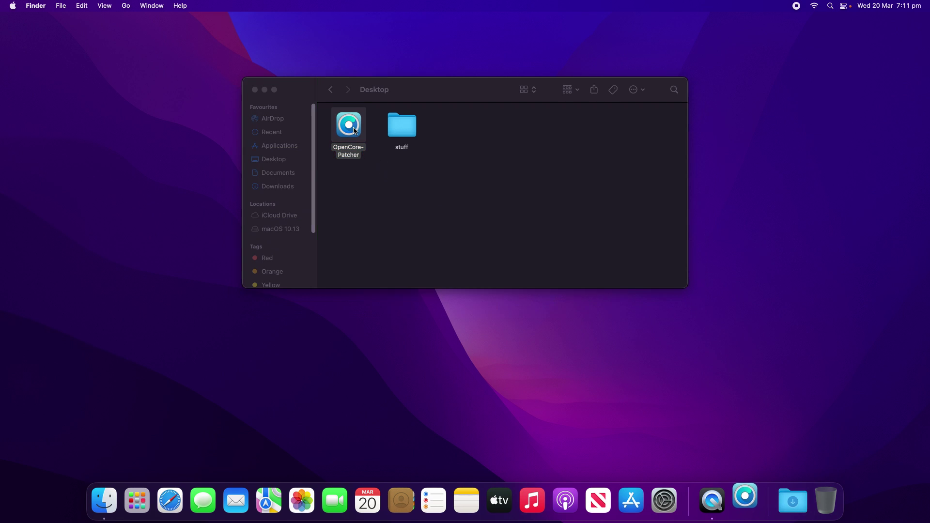
click(534, 223)
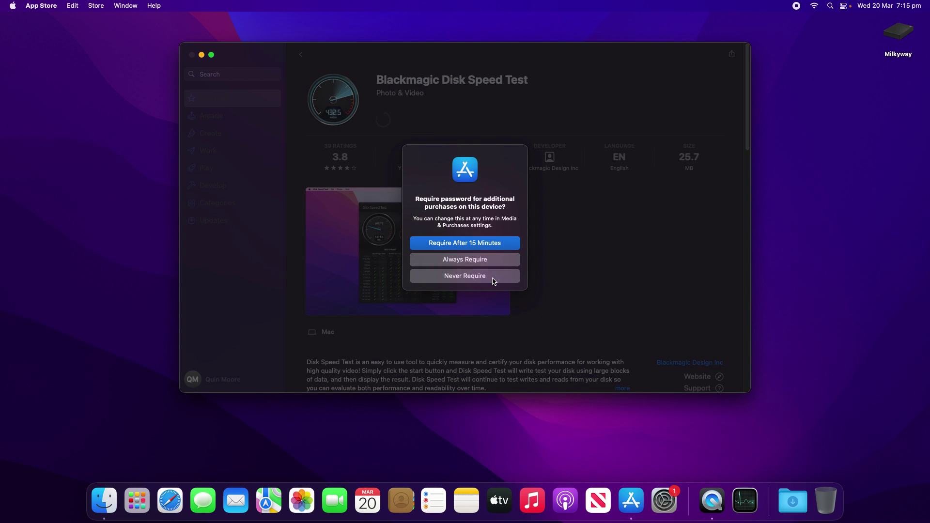
Step: Choose Never Require so further purchases on this Mac need no password
click(492, 276)
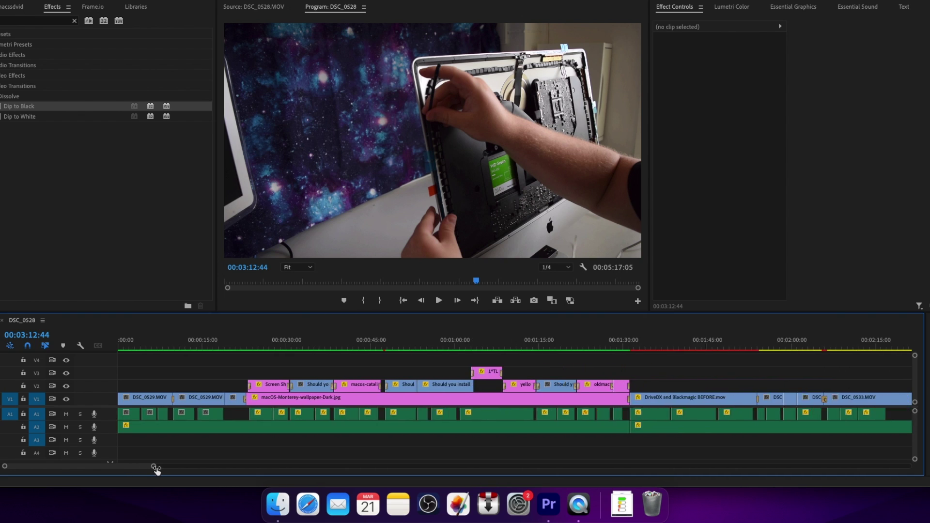
Step: Zoom the timeline out to the whole sequence and play from about the one-minute mark
drag(155, 467, 232, 467)
drag(290, 342, 223, 347)
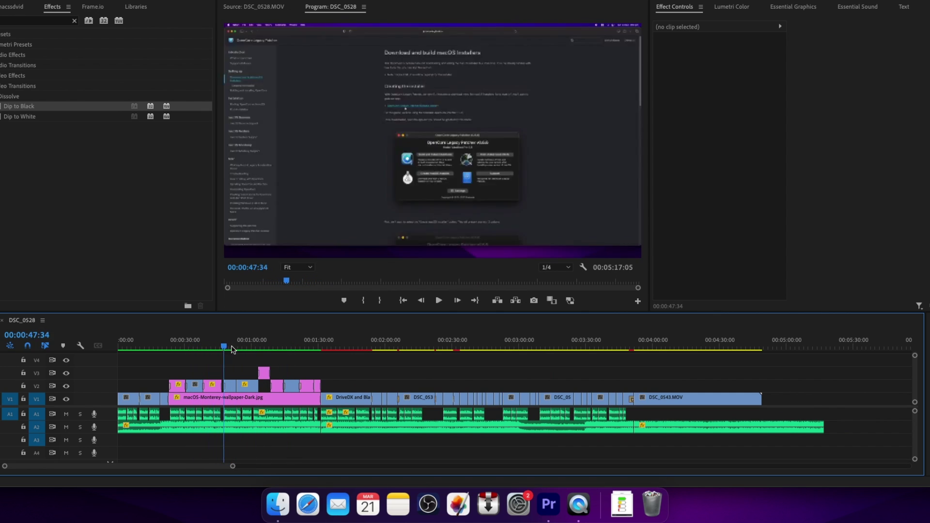
click(255, 345)
key(space)
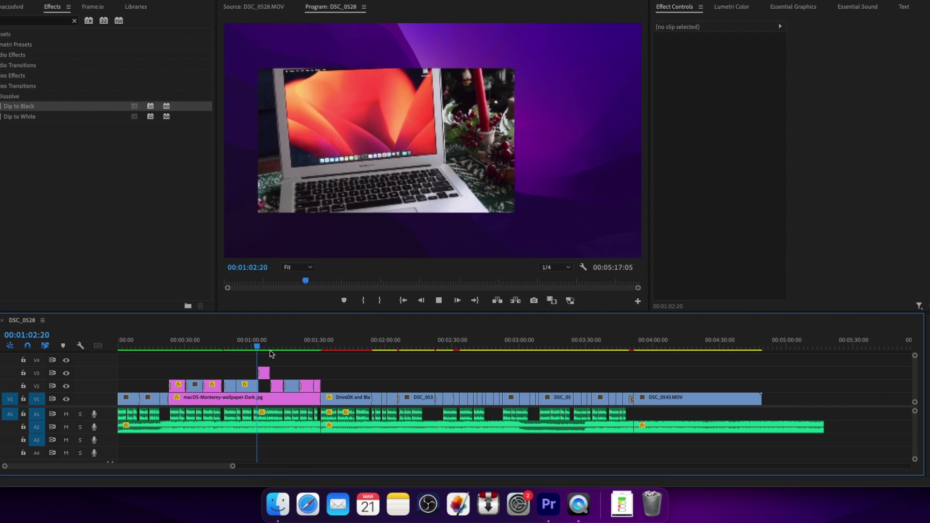
Step: Skim through the Disk Speed Test section and later footage near 3:43, then return to the start
drag(273, 346, 342, 351)
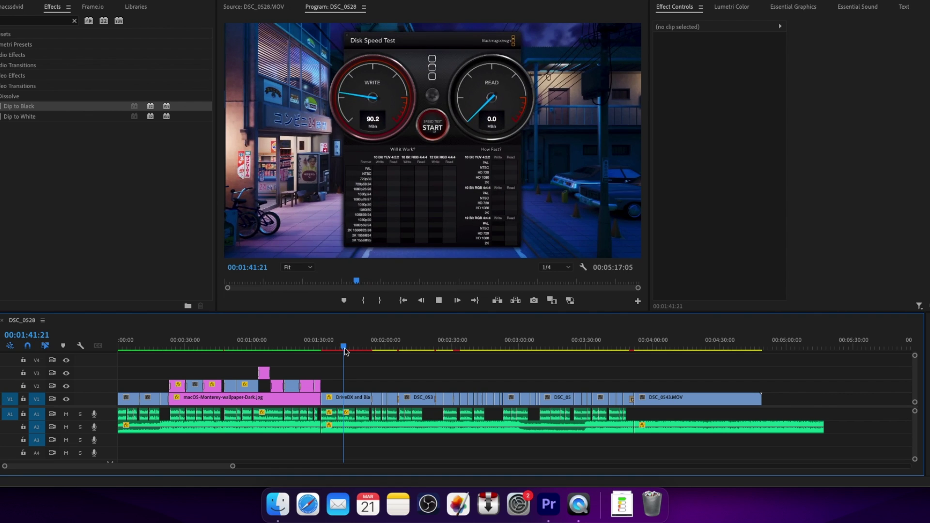
key(space)
drag(427, 342, 496, 341)
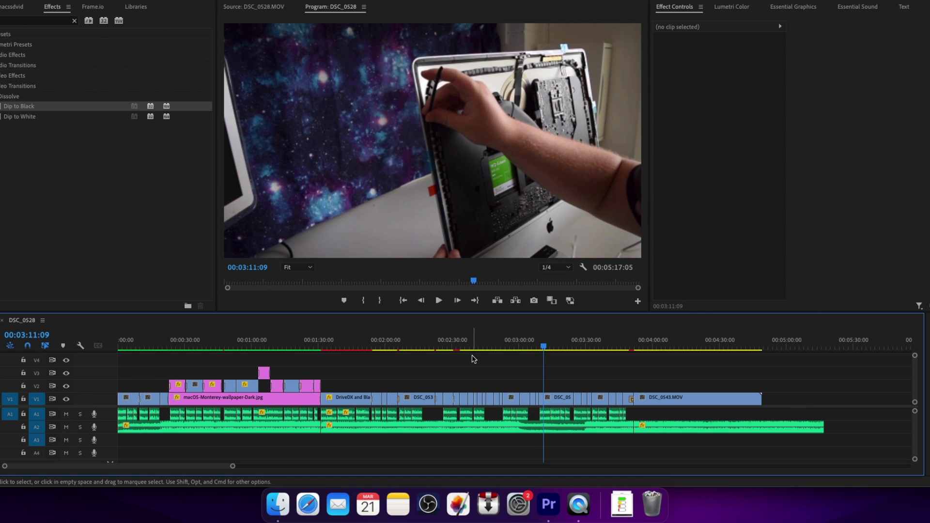
click(616, 342)
drag(632, 338, 116, 395)
Step: Zoom the timeline in to the 0–1:25 range to show the DSC_0529.MOV clips and overlays
drag(235, 471, 177, 474)
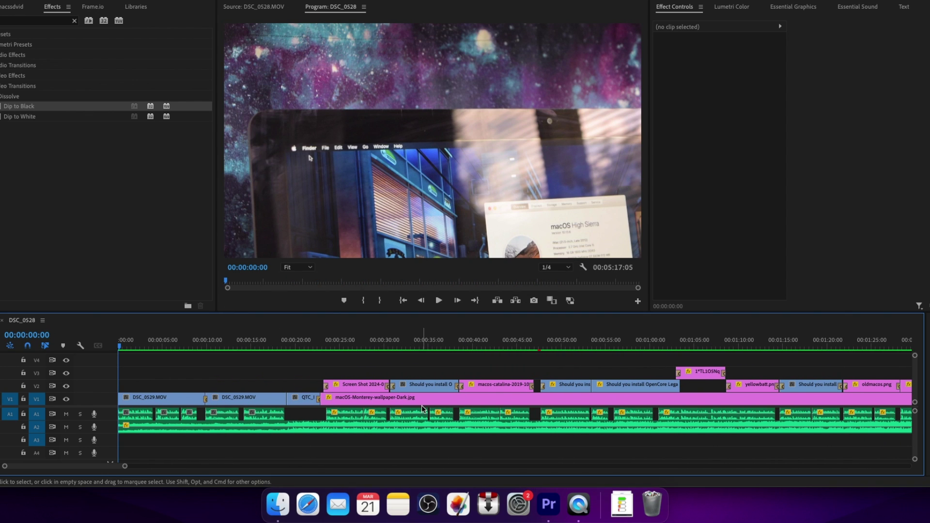